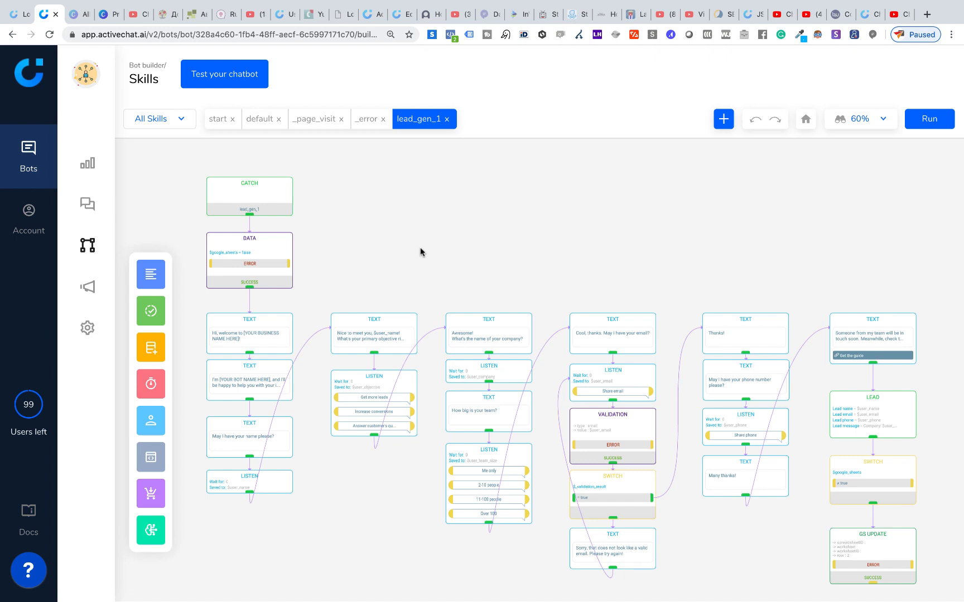
Compare the block flows of the start and lead_gen_1 skills, ending on the start skill
{"action": "left_click_drag", "start_coordinate": [420, 248], "coordinate": [419, 248]}
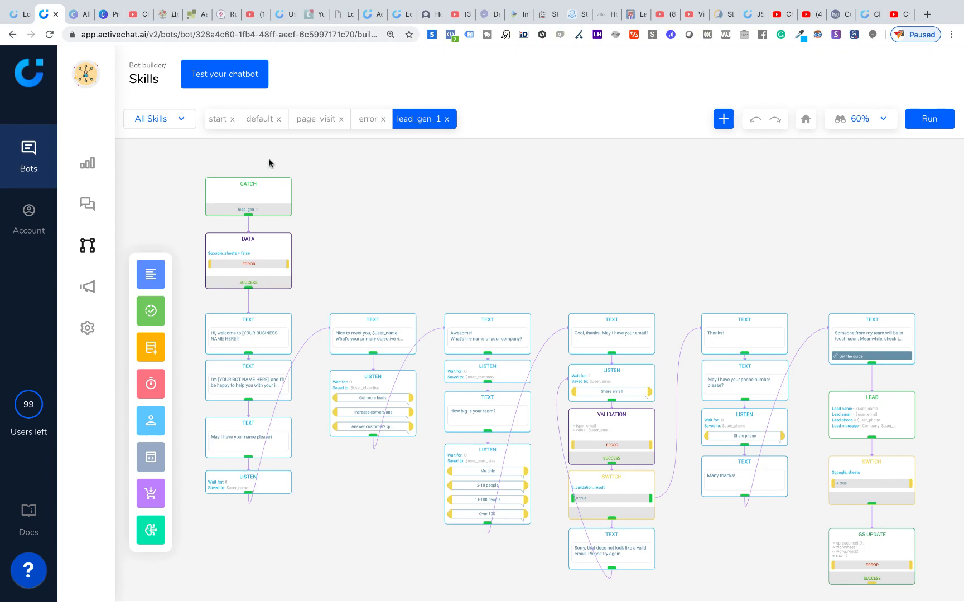
{"action": "left_click", "coordinate": [220, 124]}
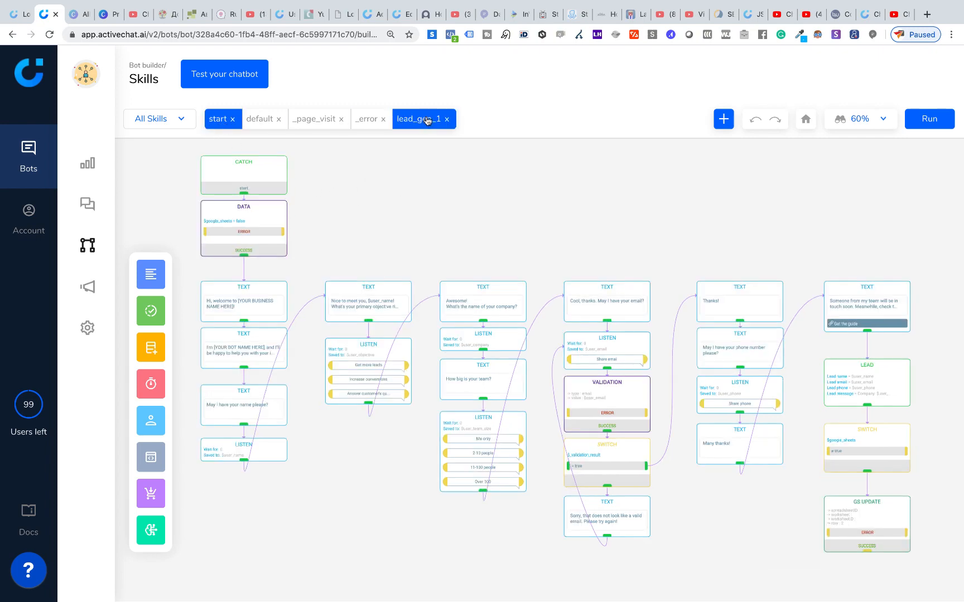
{"action": "left_click", "coordinate": [427, 121]}
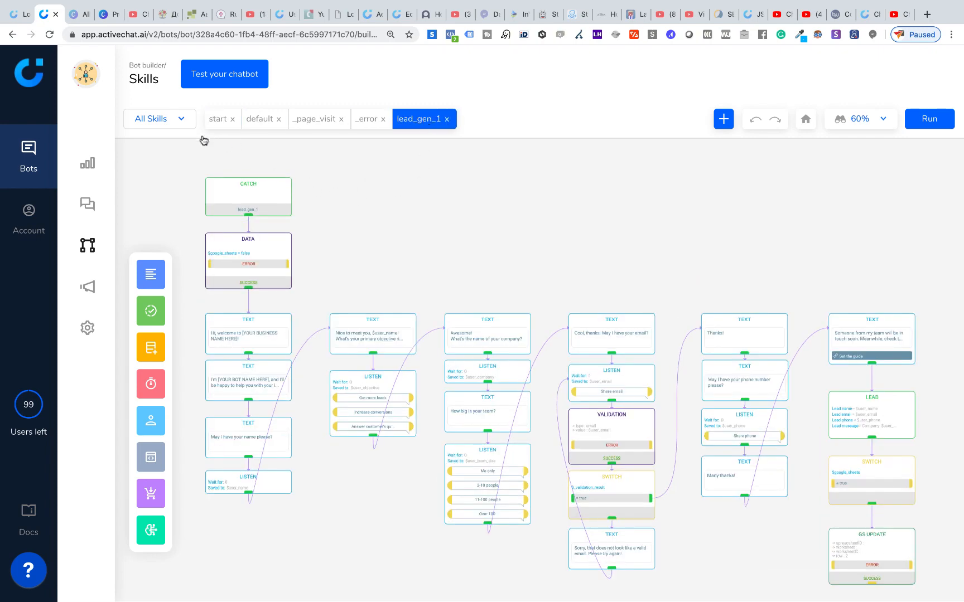
{"action": "left_click", "coordinate": [213, 122]}
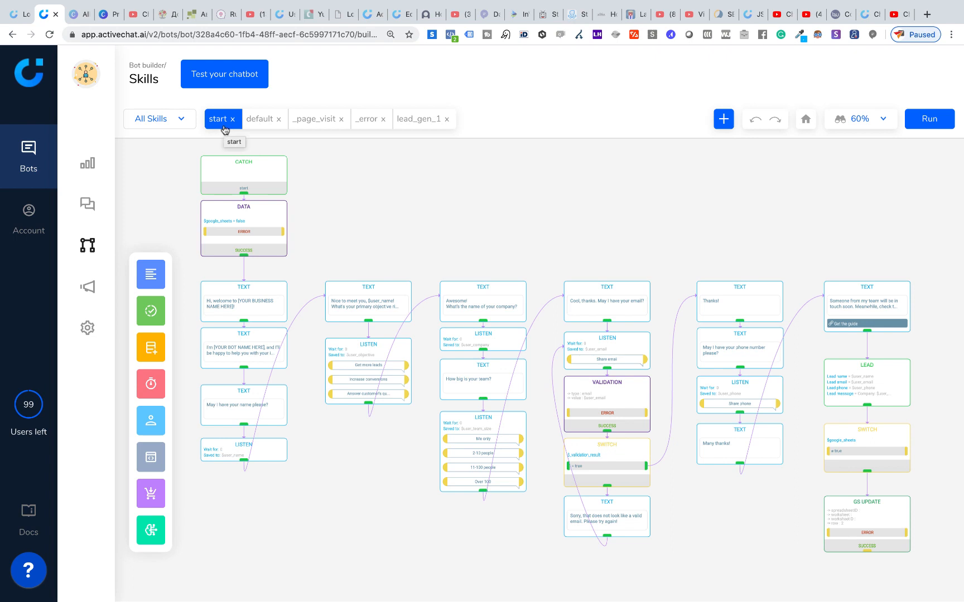
Restore the start skill to its original set-up from the bot's welcome message settings
{"action": "mouse_move", "coordinate": [92, 240]}
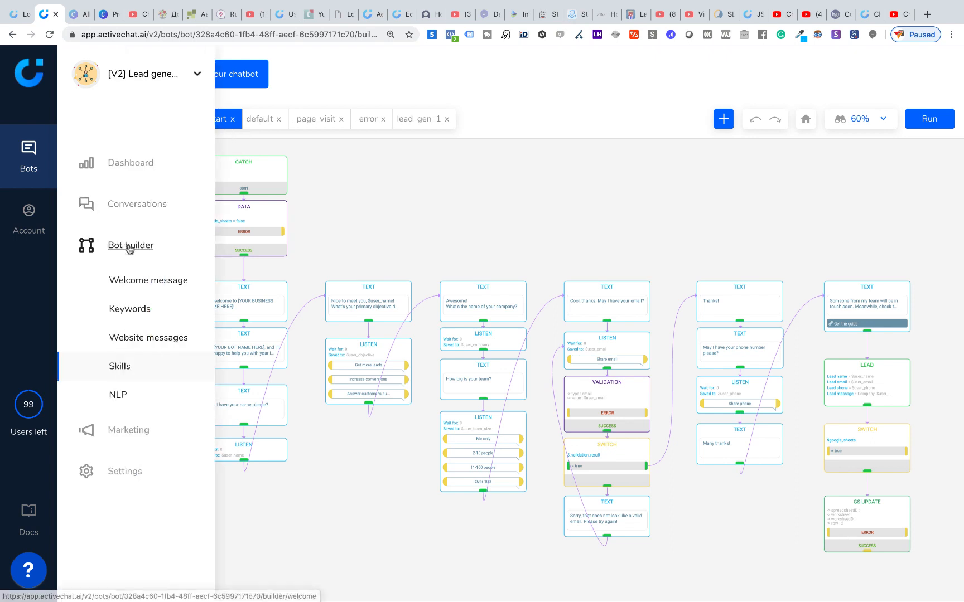
{"action": "left_click", "coordinate": [134, 285]}
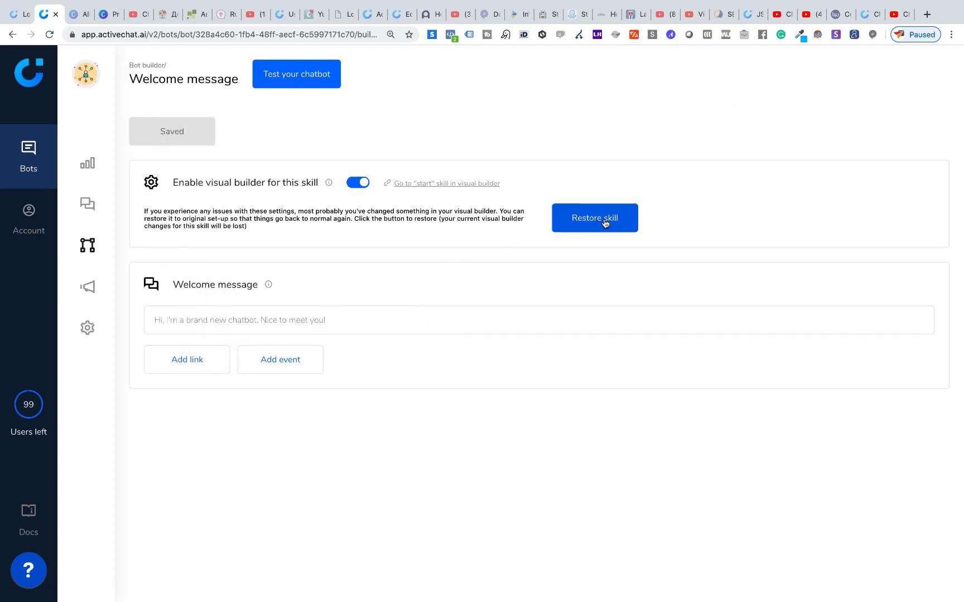
{"action": "left_click", "coordinate": [591, 220]}
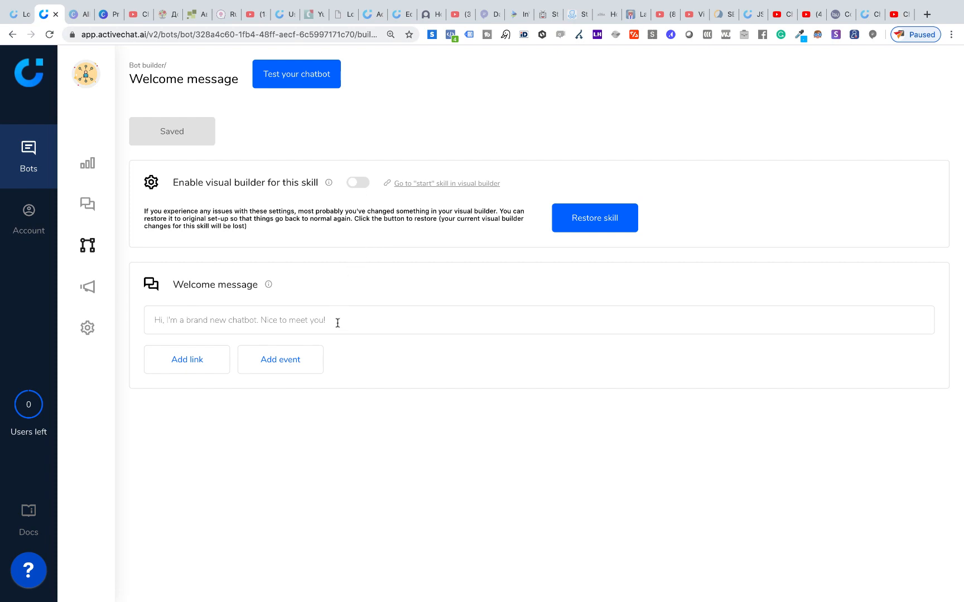
Set the welcome message to "Hi, welcome to Activechat! How can I help?" and save it
{"action": "key", "text": "BackSpace"}
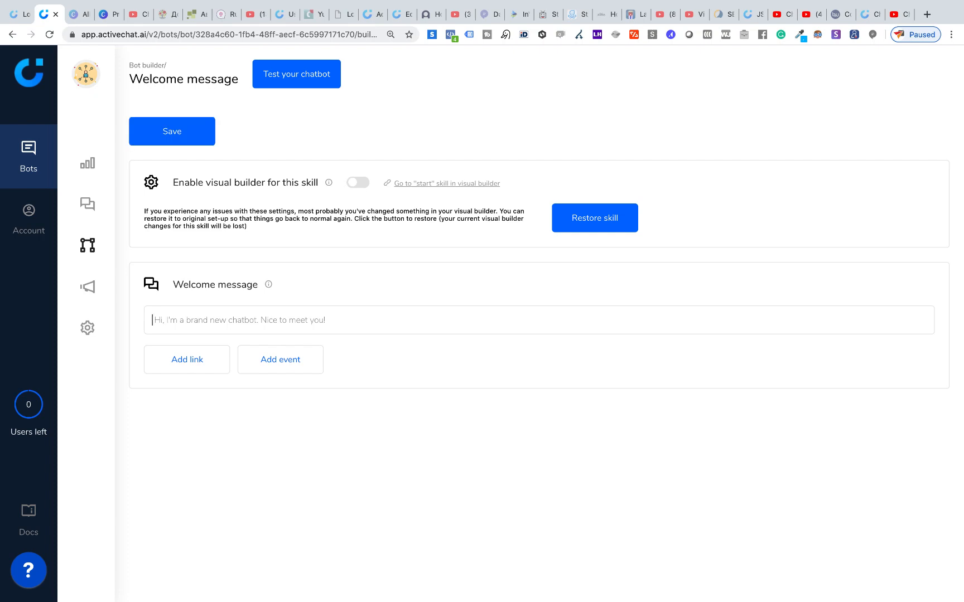
{"action": "type", "text": "Hi,"}
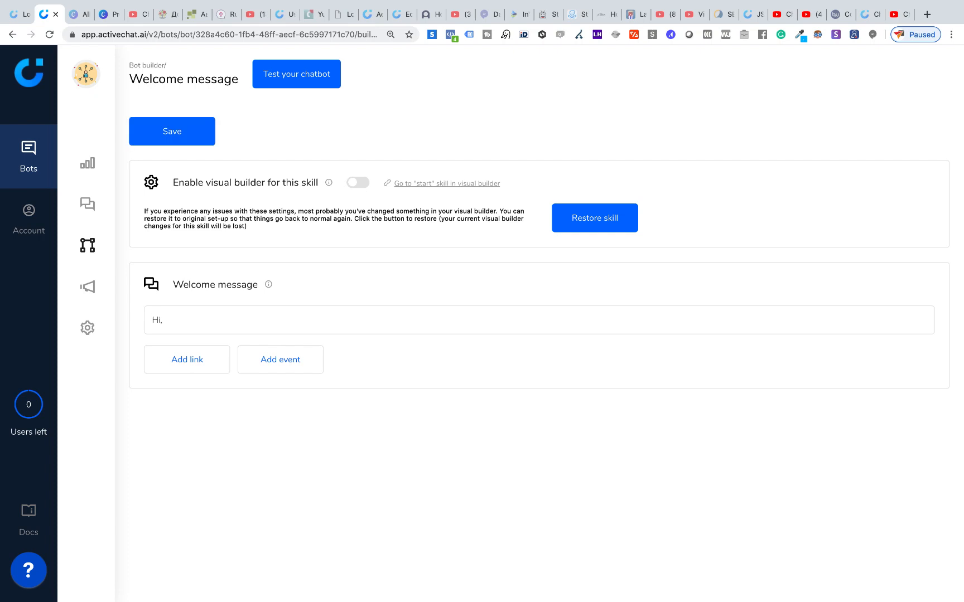
{"action": "type", "text": " welcome to Activechat! "}
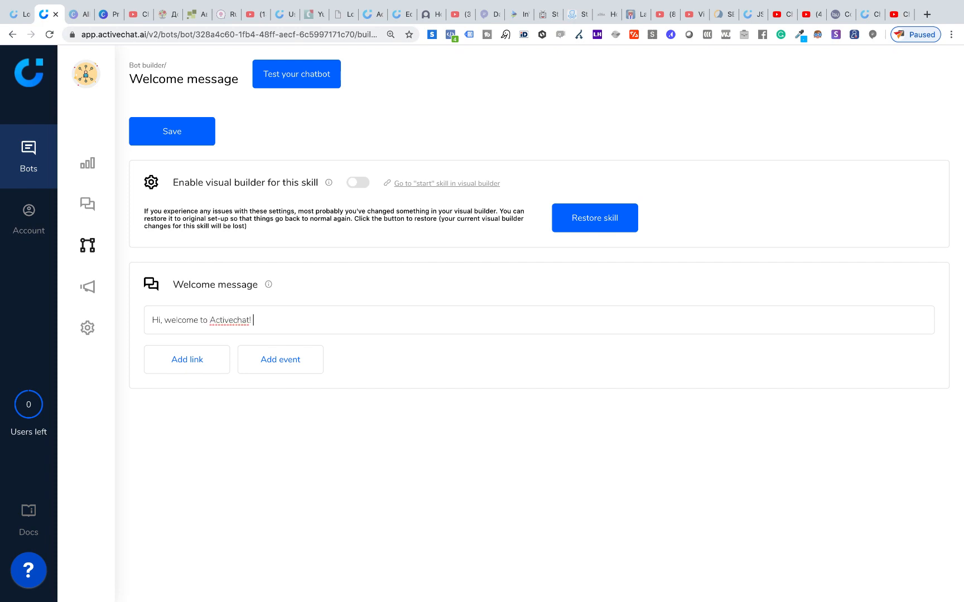
{"action": "type", "text": "How can I help?"}
{"action": "left_click", "coordinate": [170, 135]}
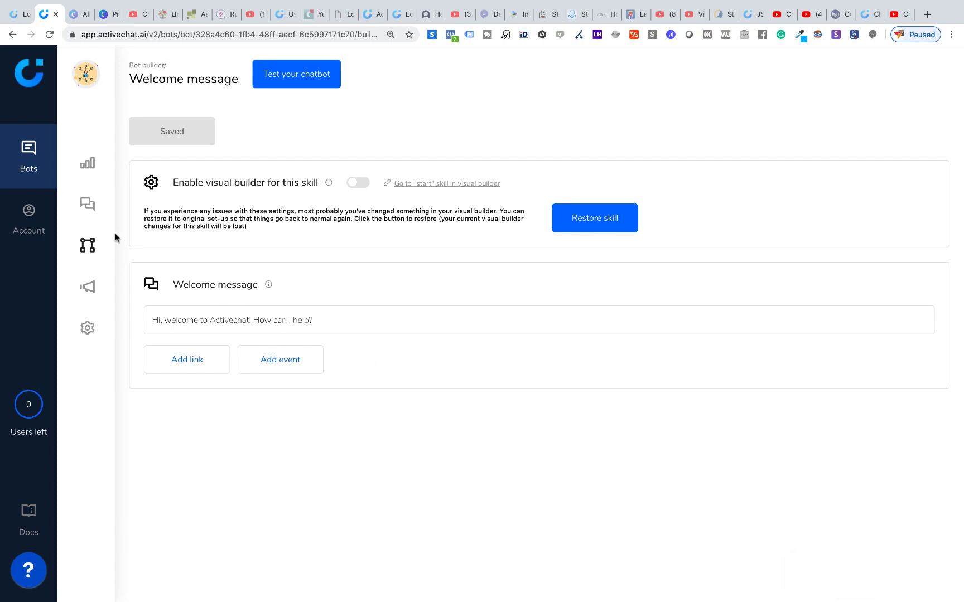
View the restored start skill among the skills, and enable the visual builder for it in the welcome message settings
{"action": "mouse_move", "coordinate": [115, 244]}
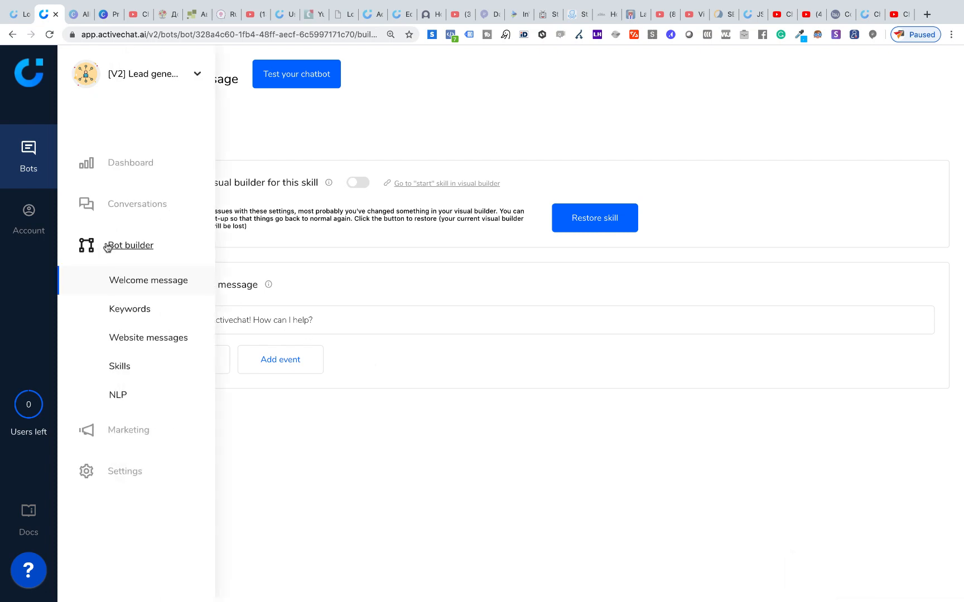
{"action": "left_click", "coordinate": [121, 367]}
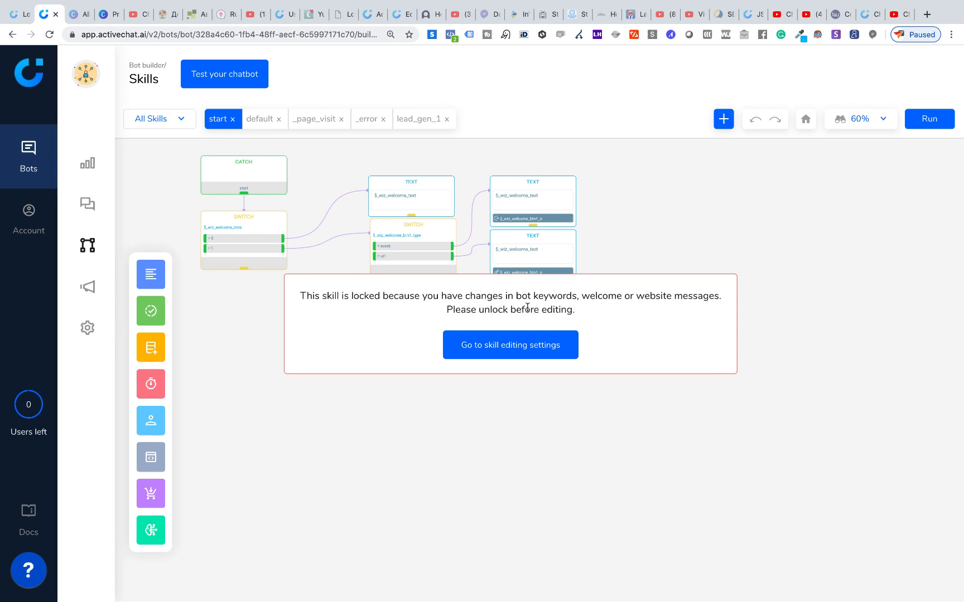
{"action": "mouse_move", "coordinate": [106, 205]}
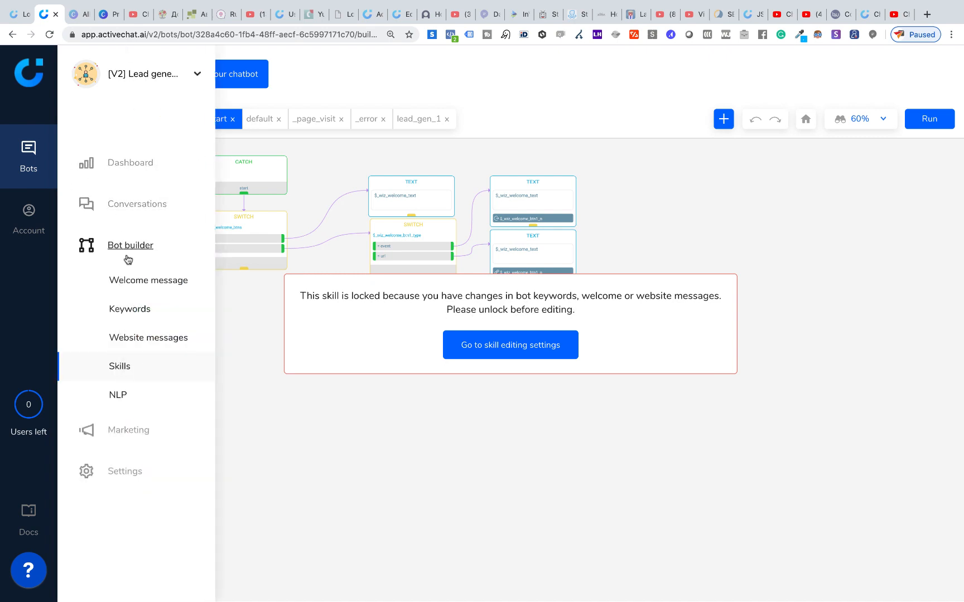
{"action": "left_click", "coordinate": [131, 285]}
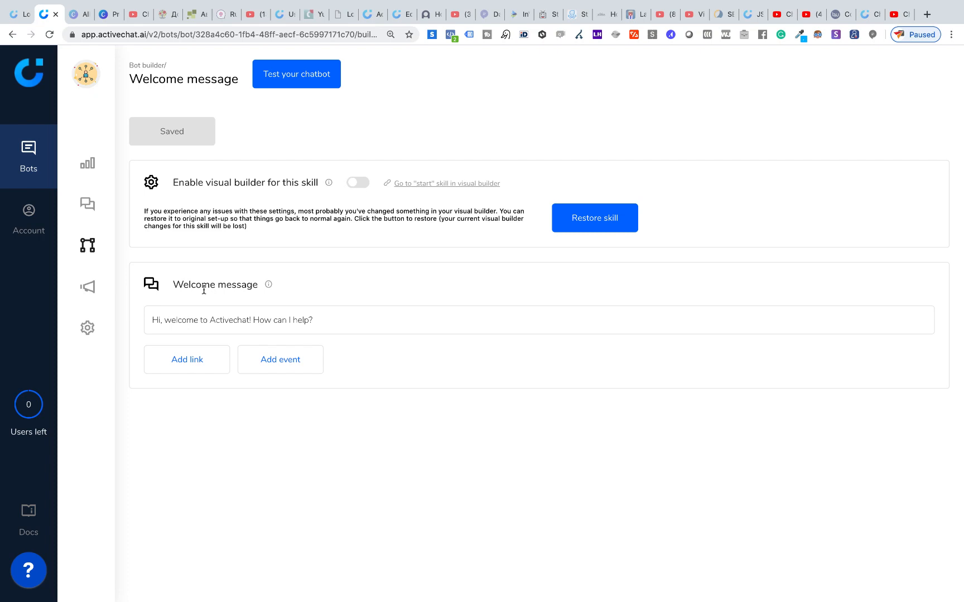
{"action": "left_click", "coordinate": [357, 183]}
Delete all Switch and Text blocks from the start skill, keeping only its Catch block
{"action": "mouse_move", "coordinate": [95, 249]}
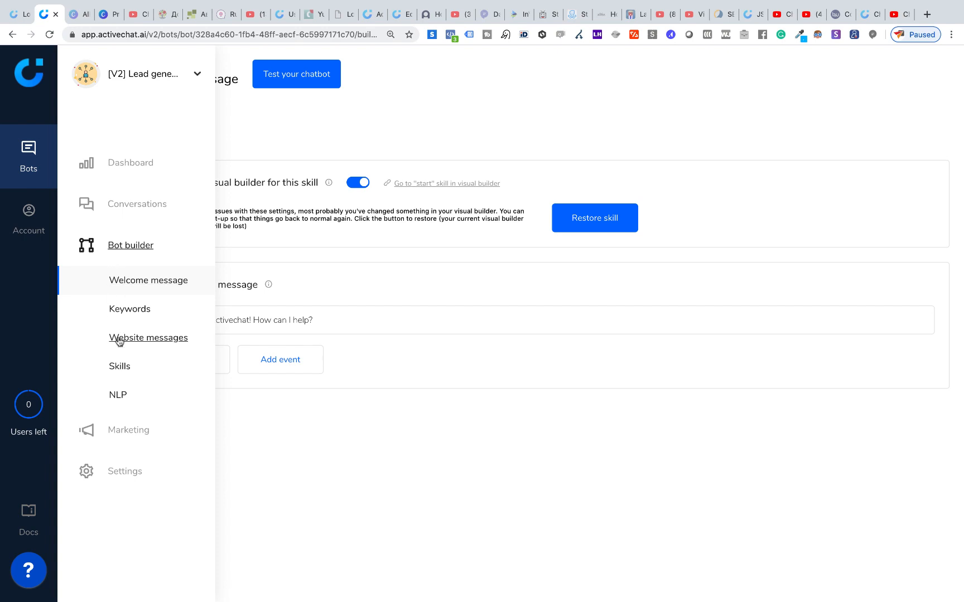
{"action": "left_click", "coordinate": [119, 367]}
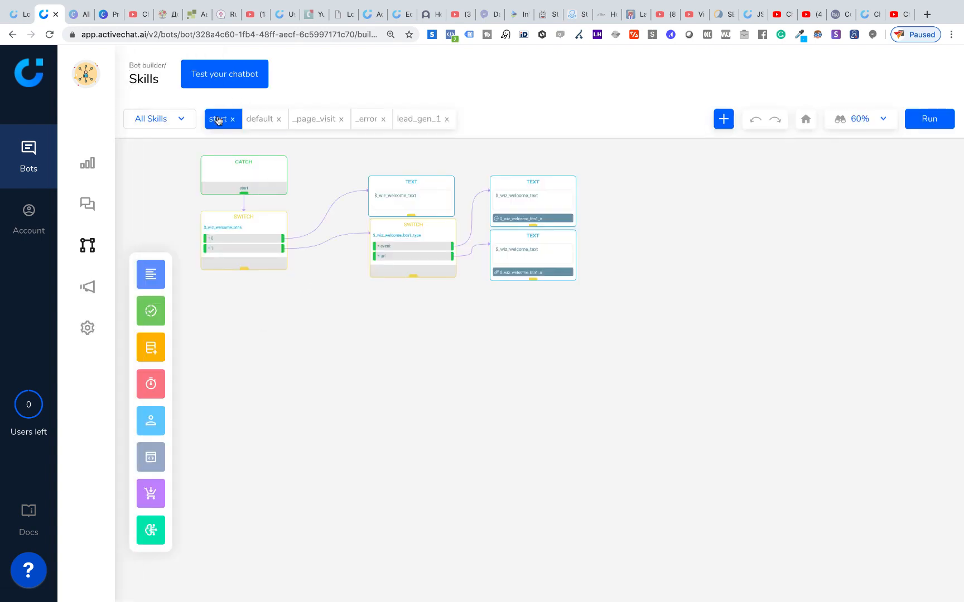
{"action": "left_click_drag", "start_coordinate": [340, 316], "coordinate": [348, 356]}
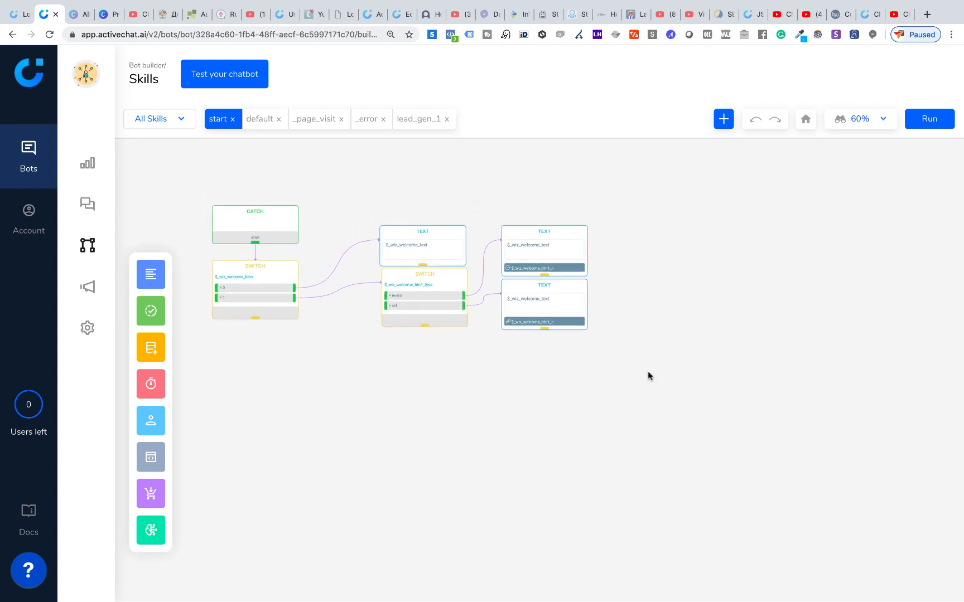
{"action": "left_click_drag", "start_coordinate": [641, 373], "coordinate": [281, 259]}
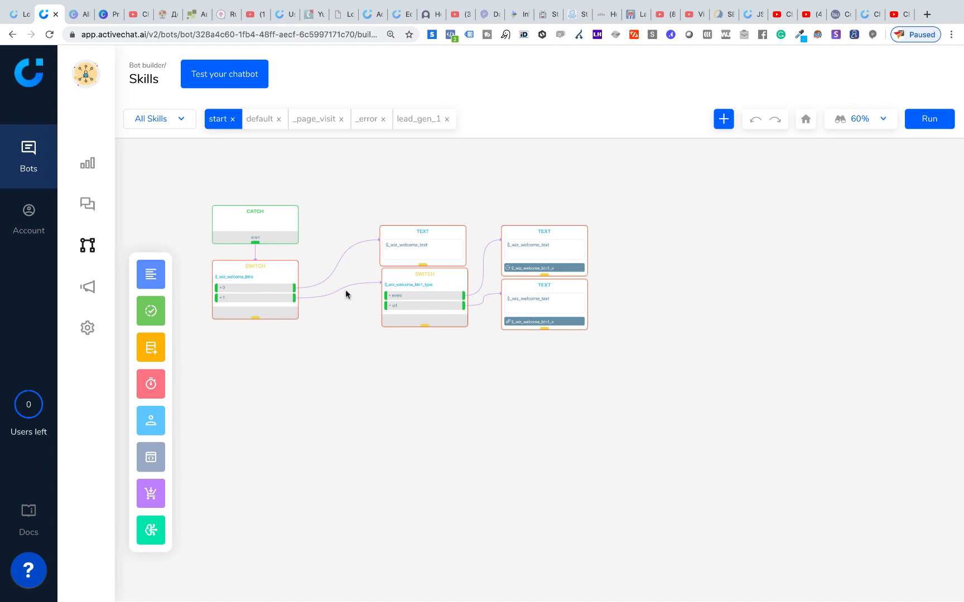
{"action": "key", "text": "Delete"}
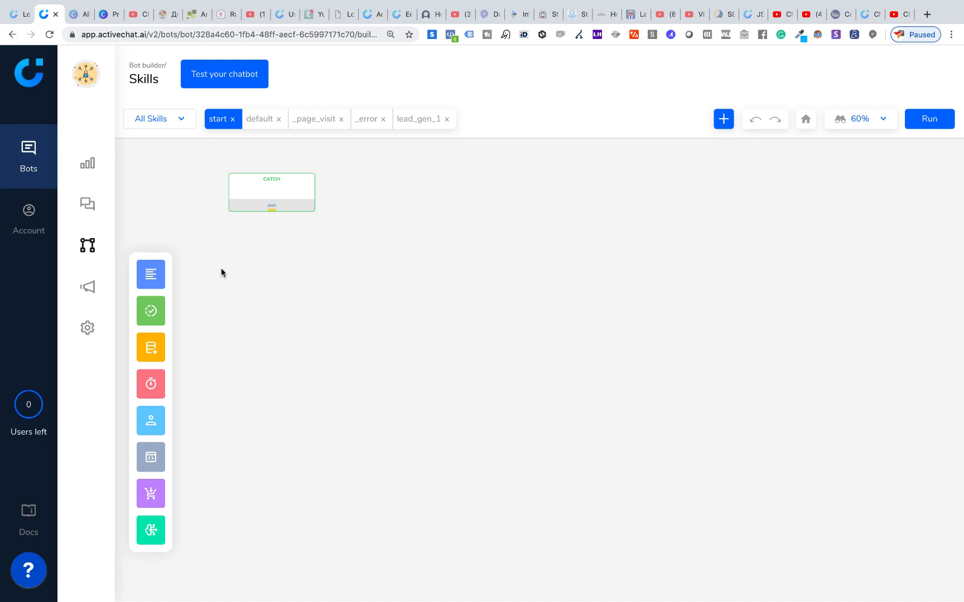
Add a Text block below the start skill's Catch block and connect the Catch block to it
{"action": "left_click", "coordinate": [152, 273]}
{"action": "left_click_drag", "start_coordinate": [218, 263], "coordinate": [521, 396]}
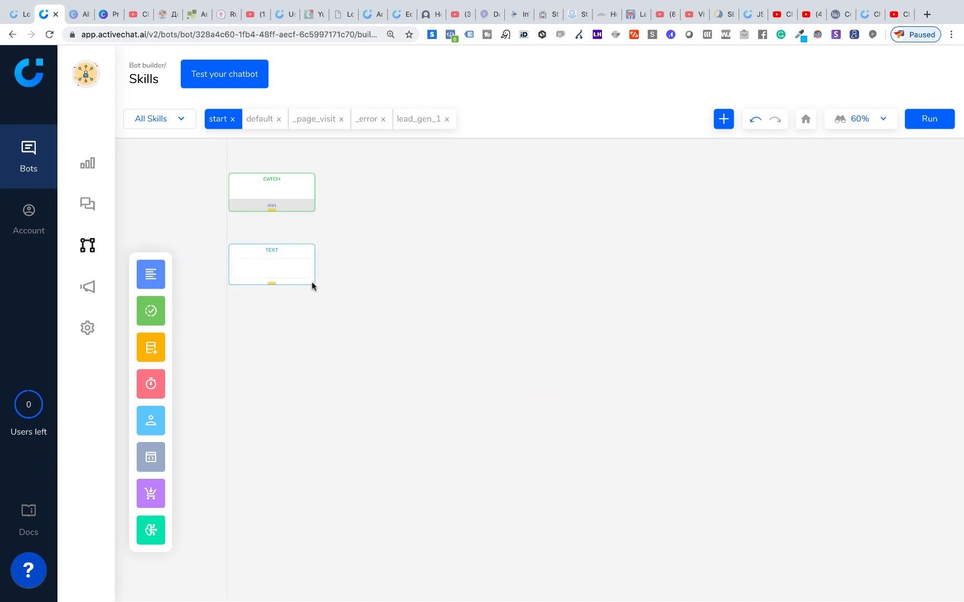
{"action": "left_click_drag", "start_coordinate": [271, 216], "coordinate": [271, 254]}
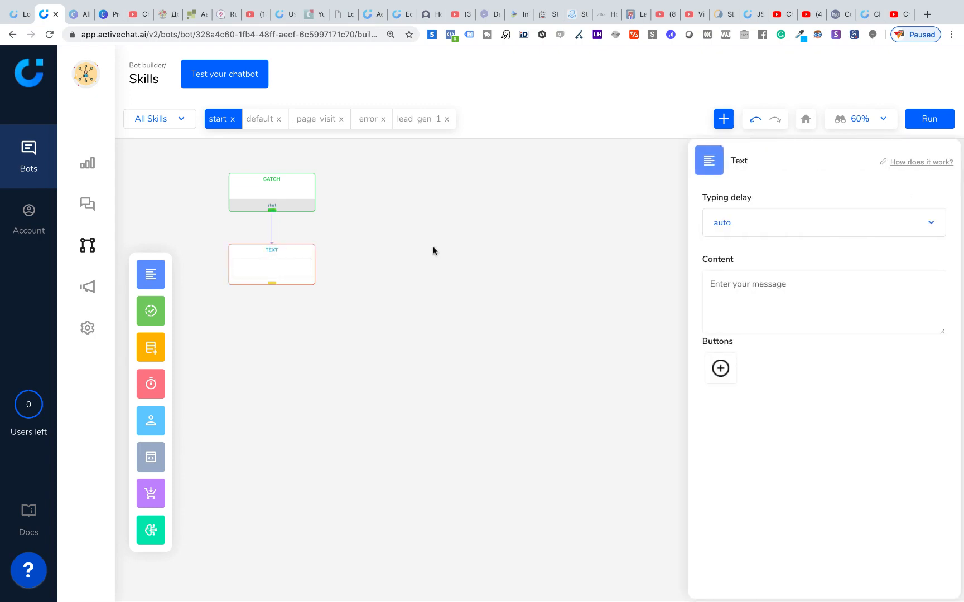
Set the new Text block's content to "Hi! How can I help you?"
{"action": "left_click", "coordinate": [767, 286]}
{"action": "type", "text": "Hi"}
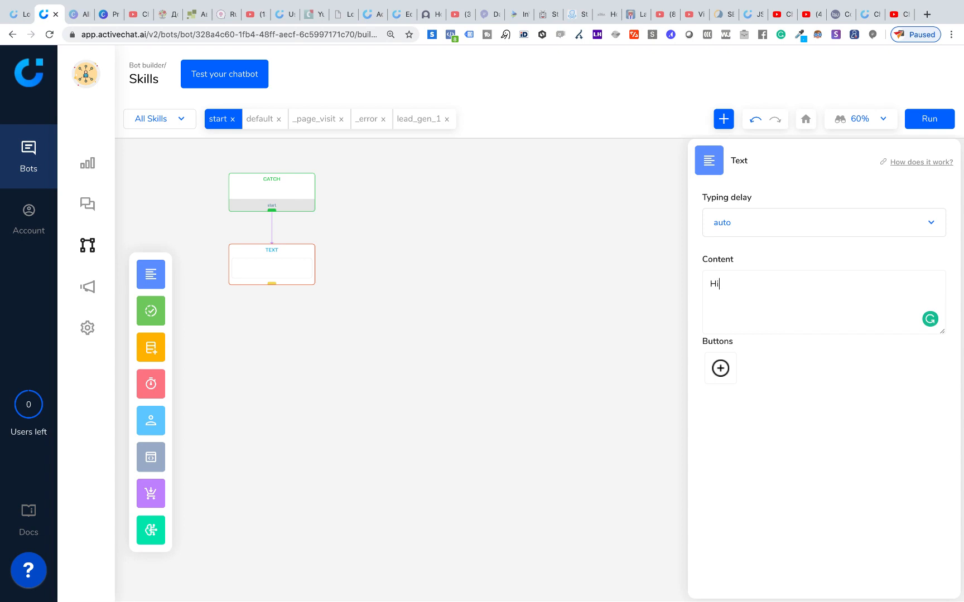
{"action": "type", "text": "! How can I help you?"}
{"action": "left_click", "coordinate": [651, 438]}
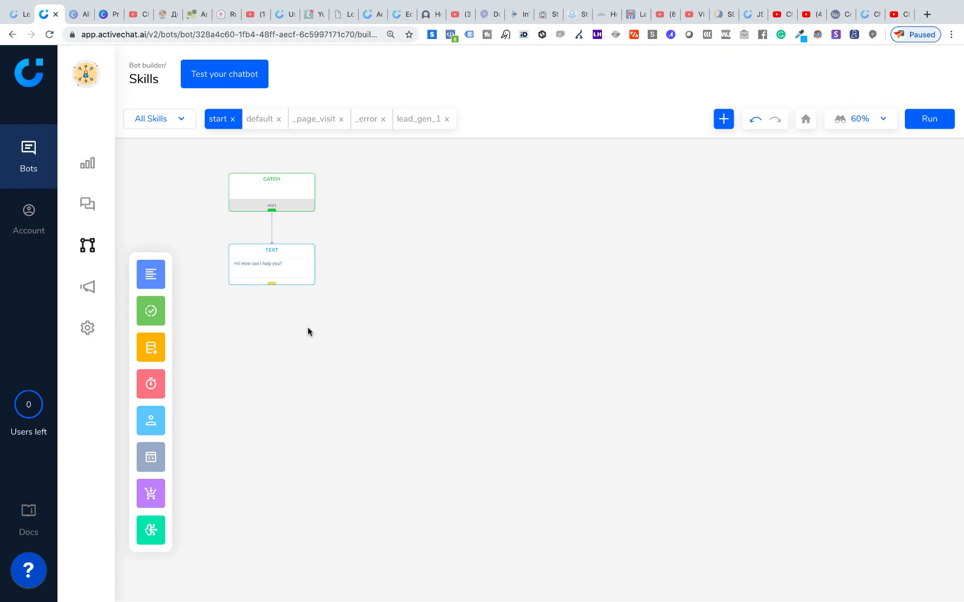
Add an event button named "Schedule a demo" to the Text block, with lead_gen_1 as its event
{"action": "left_click", "coordinate": [275, 256]}
{"action": "mouse_move", "coordinate": [718, 373]}
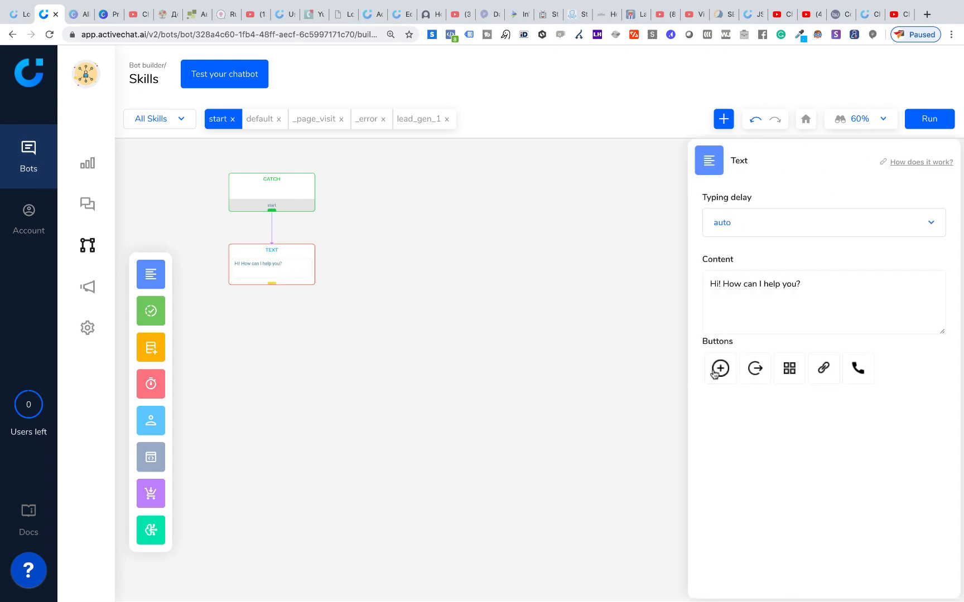
{"action": "left_click", "coordinate": [755, 372]}
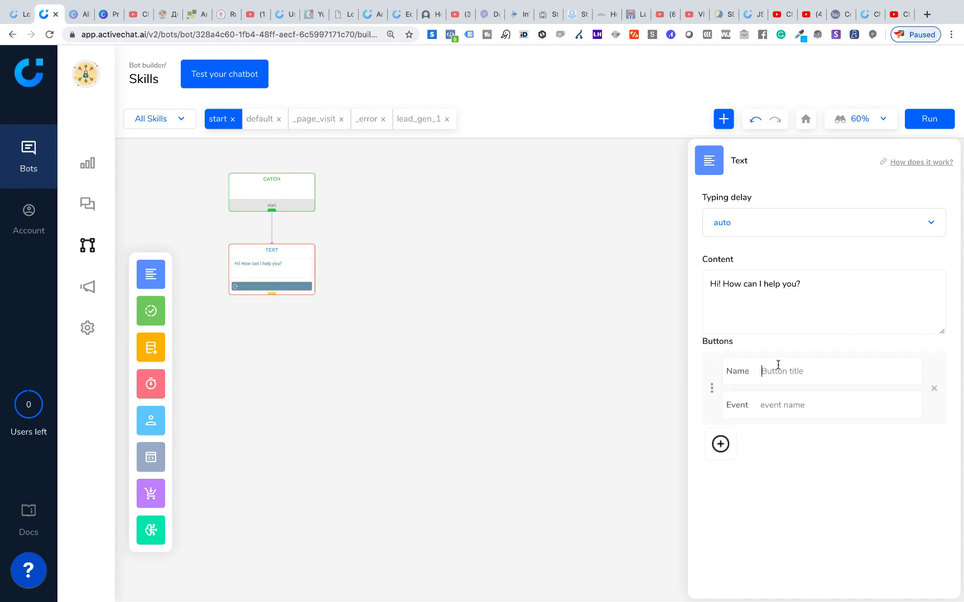
{"action": "type", "text": "Schedule a demo"}
{"action": "left_click", "coordinate": [783, 406]}
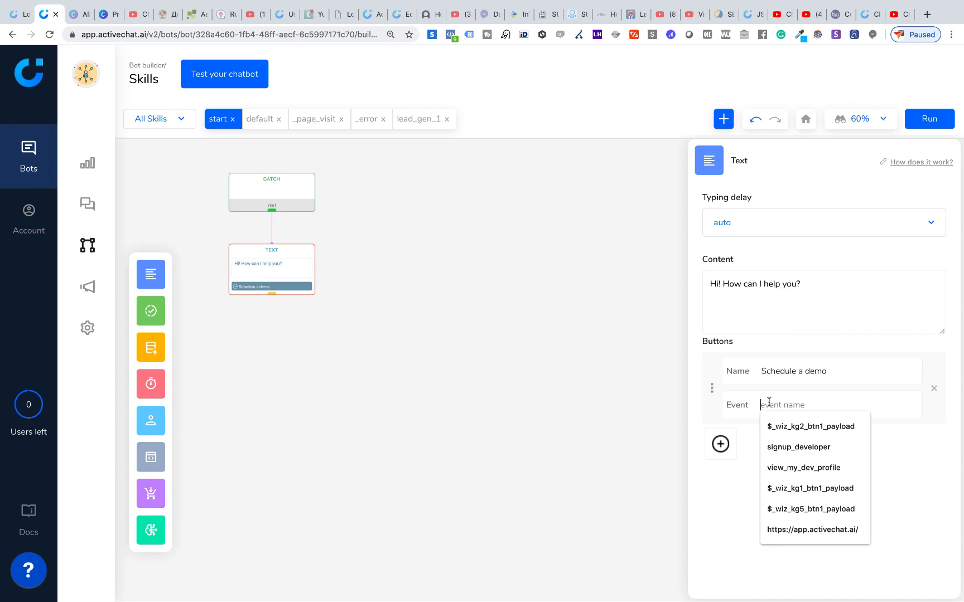
{"action": "type", "text": "lead_ge"}
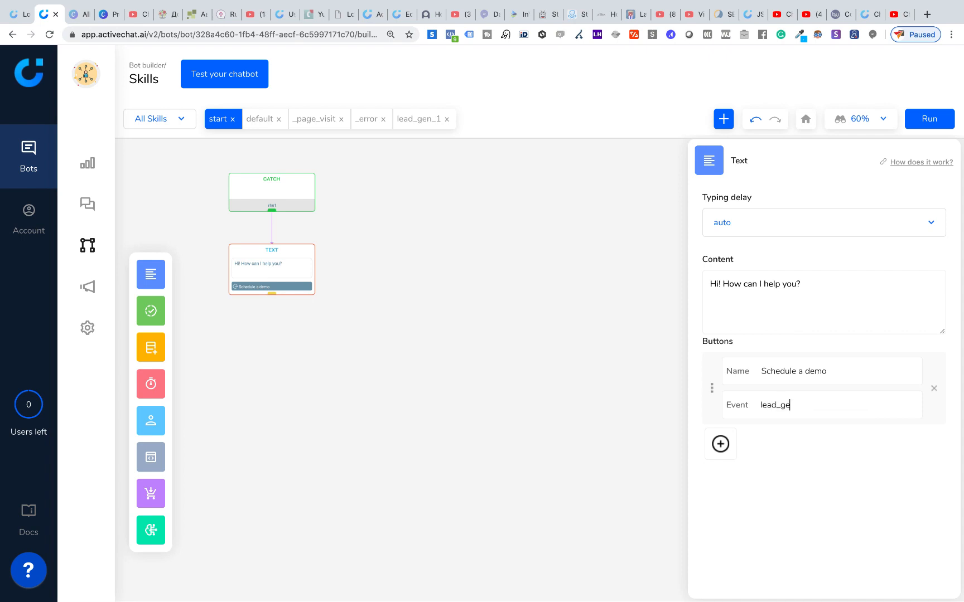
{"action": "type", "text": "n_1"}
Build the bot and test its "Schedule a demo" option in the test chat, returning to the skill builder at the end
{"action": "left_click", "coordinate": [928, 119]}
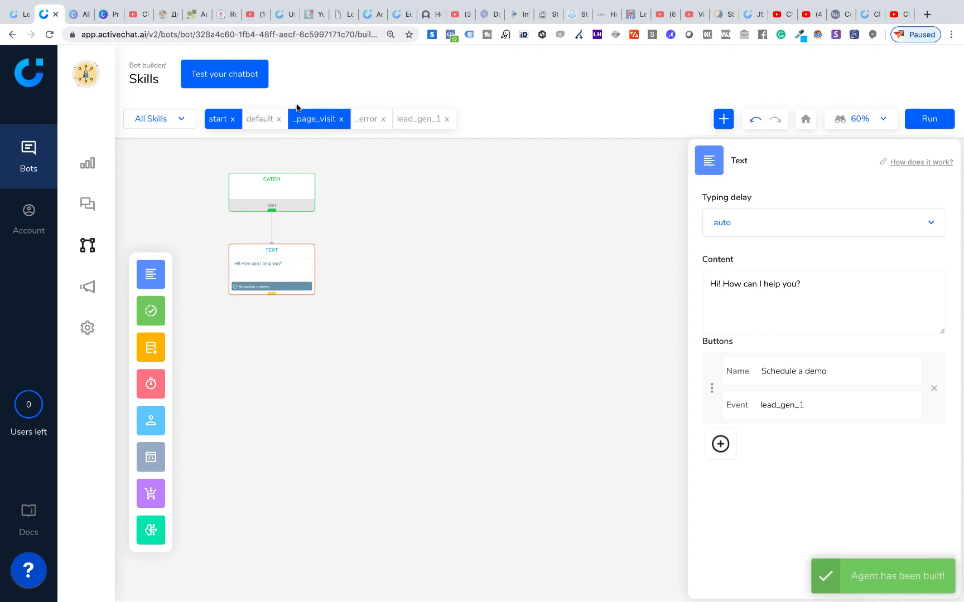
{"action": "left_click", "coordinate": [223, 75]}
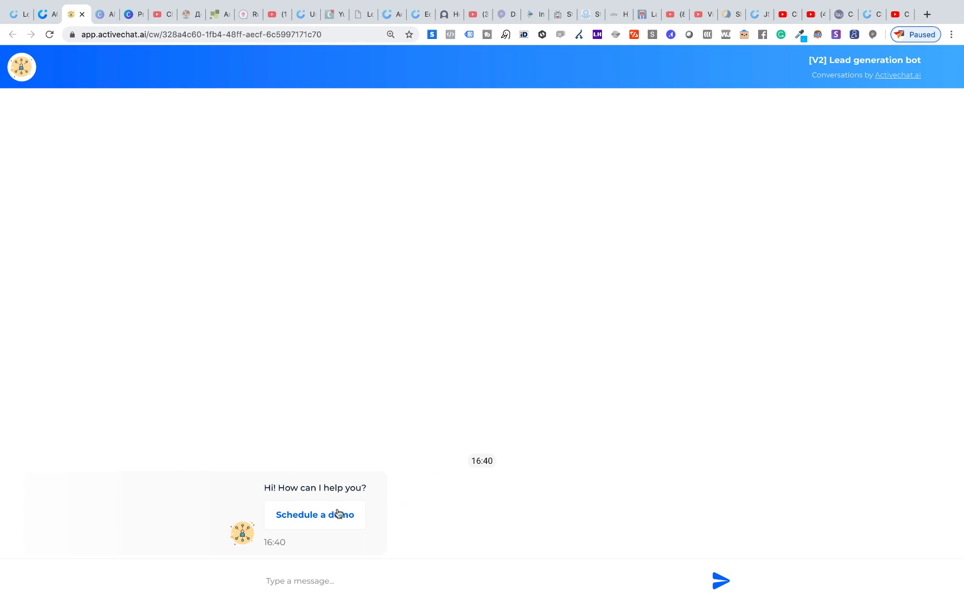
{"action": "left_click", "coordinate": [316, 516]}
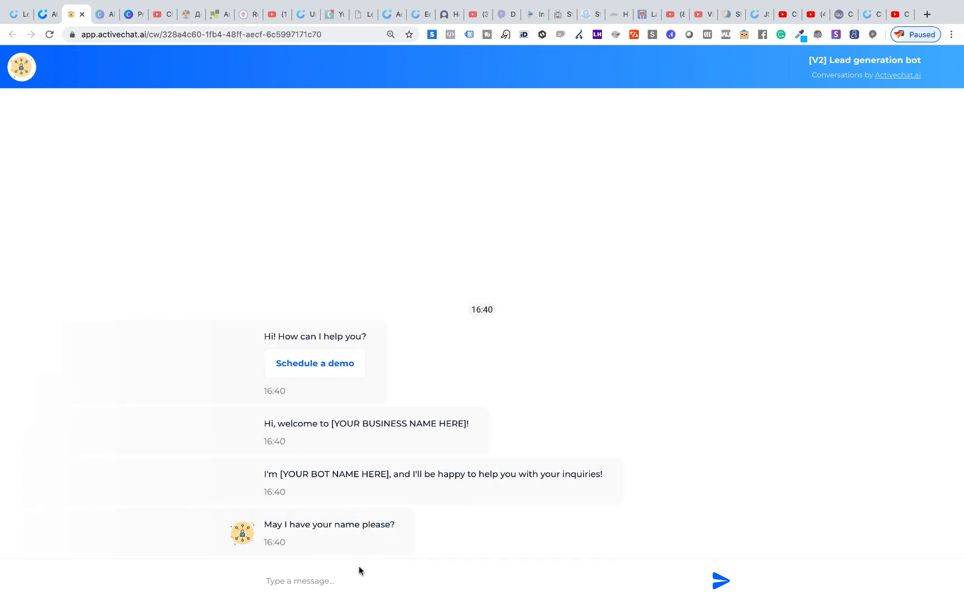
{"action": "key", "text": "ctrl+shift+Tab"}
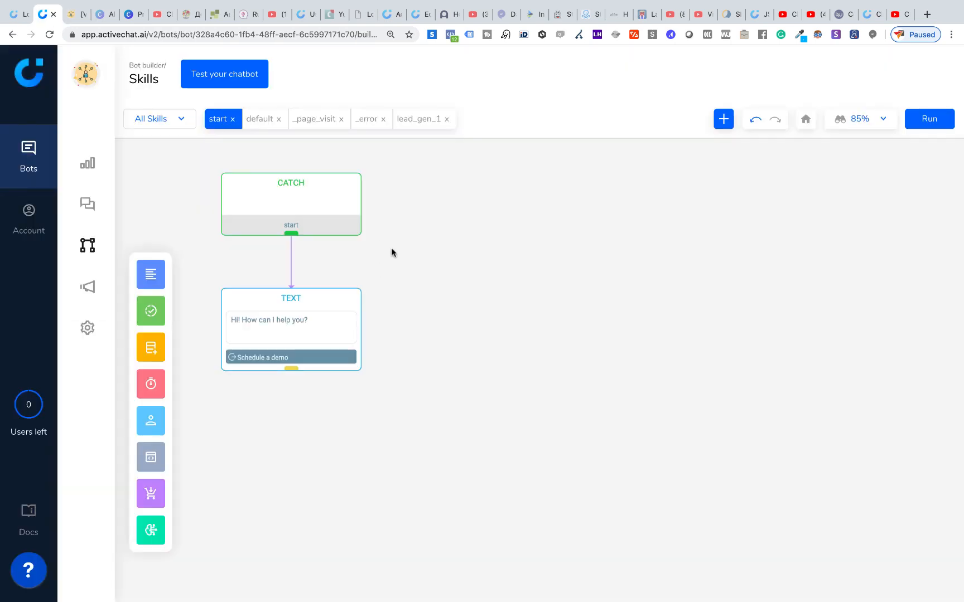